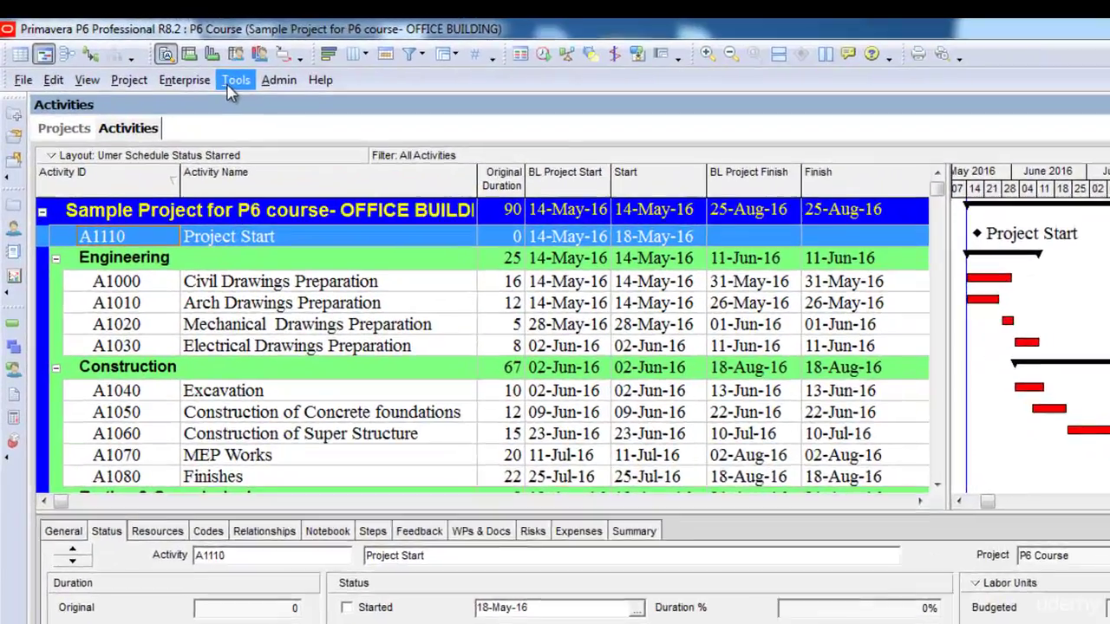
Select activity A1000 Civil Drawings Preparation after browsing the Tools menu.
left_click(190, 66)
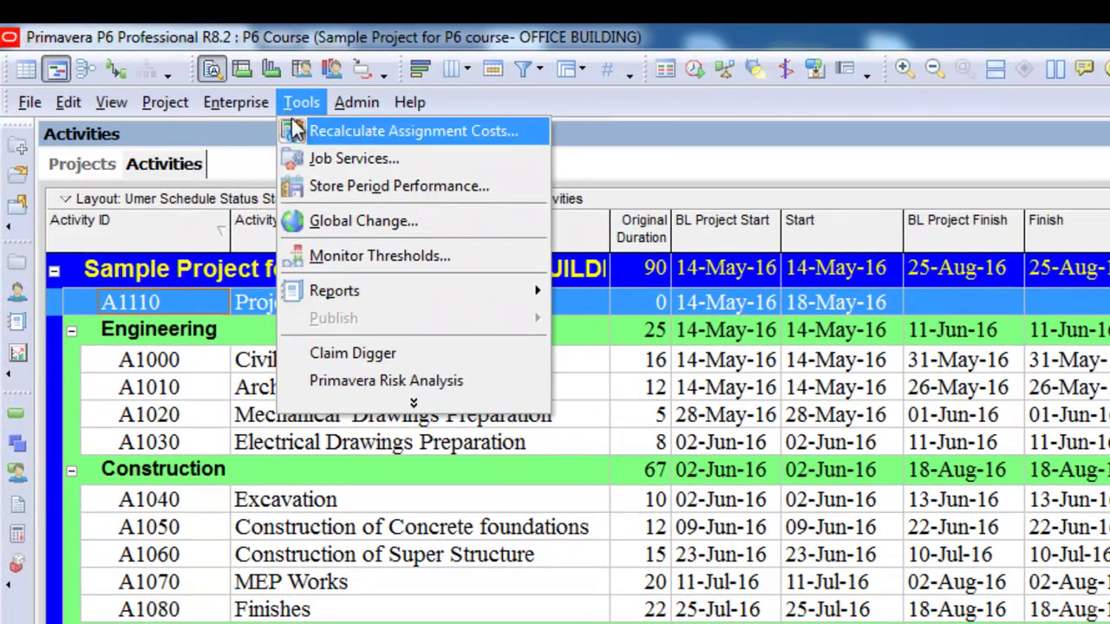
mouse_move(373, 399)
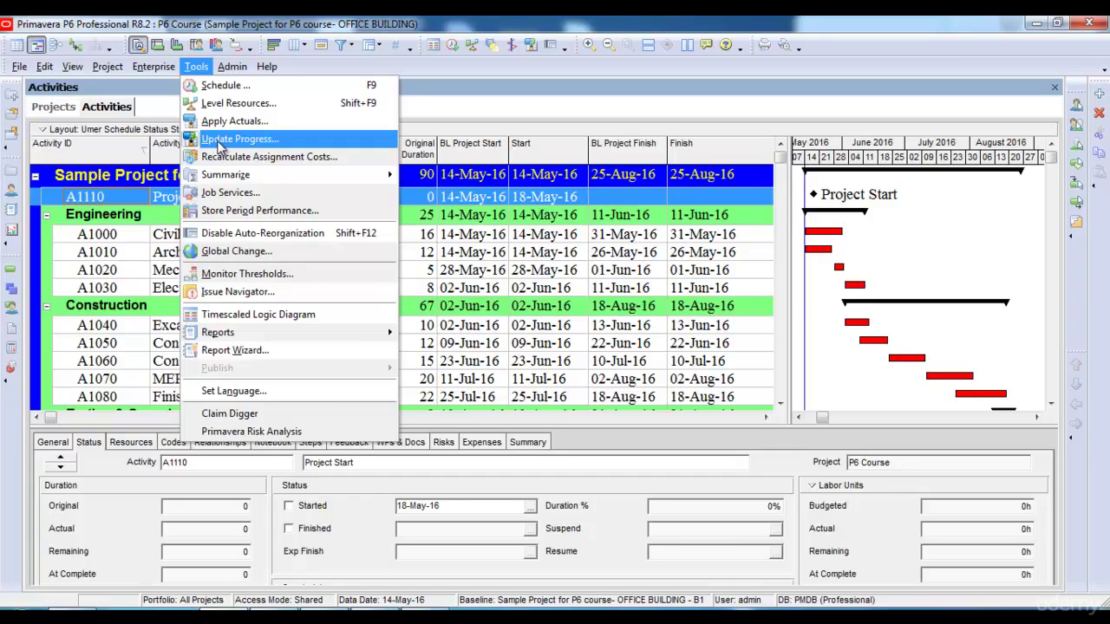
key("Escape")
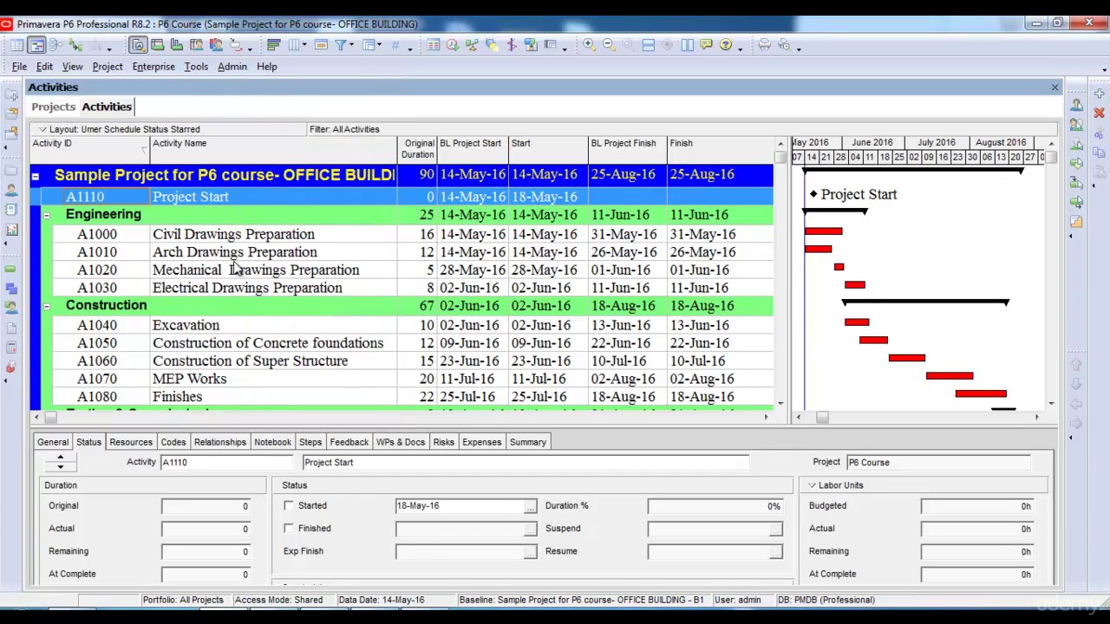
left_click(224, 236)
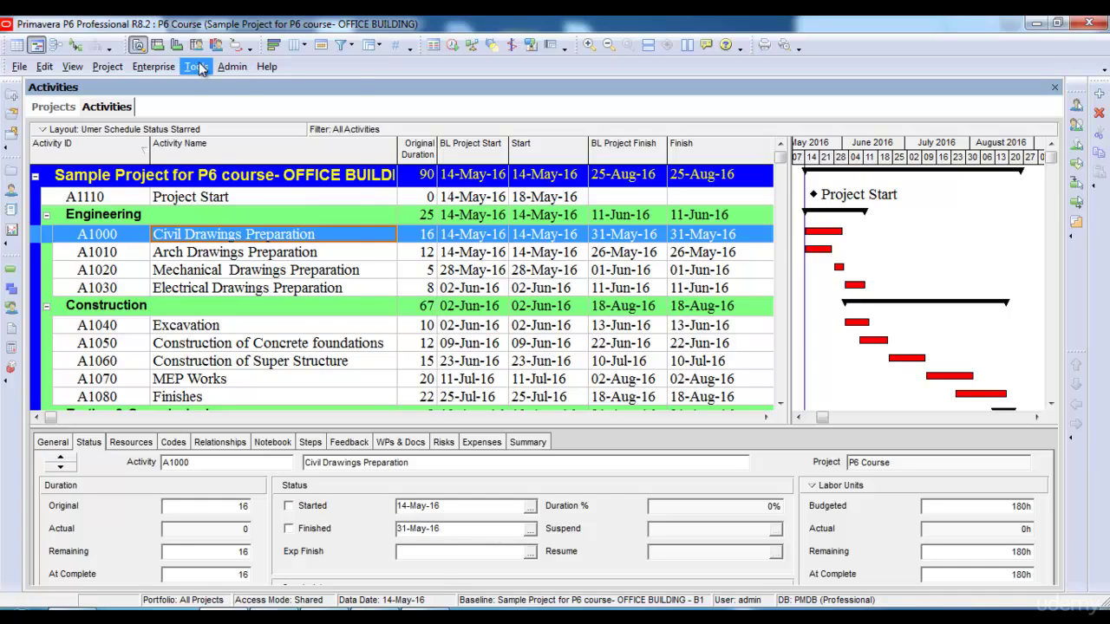
In Update Progress, set the new data date to 18-May-16.
left_click(198, 69)
left_click(227, 246)
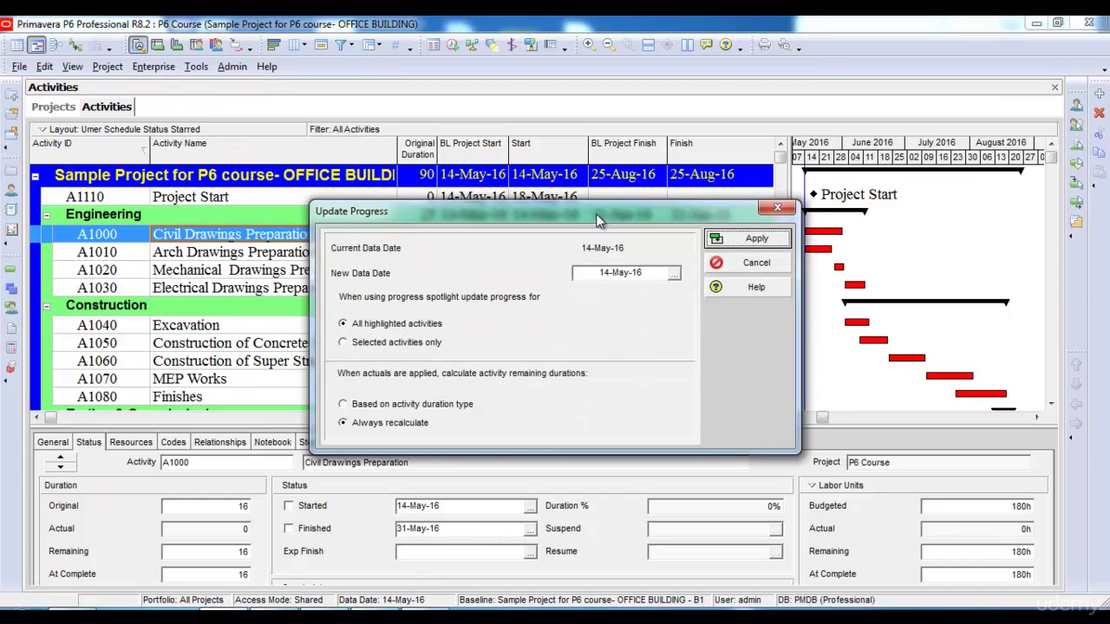
left_click_drag(562, 217, 513, 164)
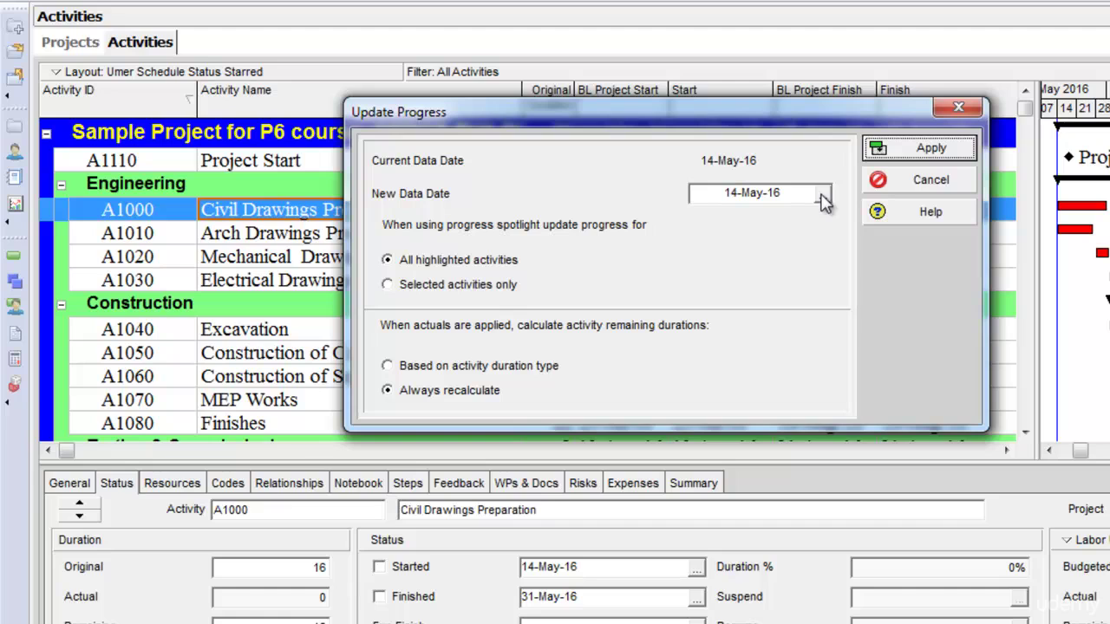
left_click_drag(723, 116, 737, 191)
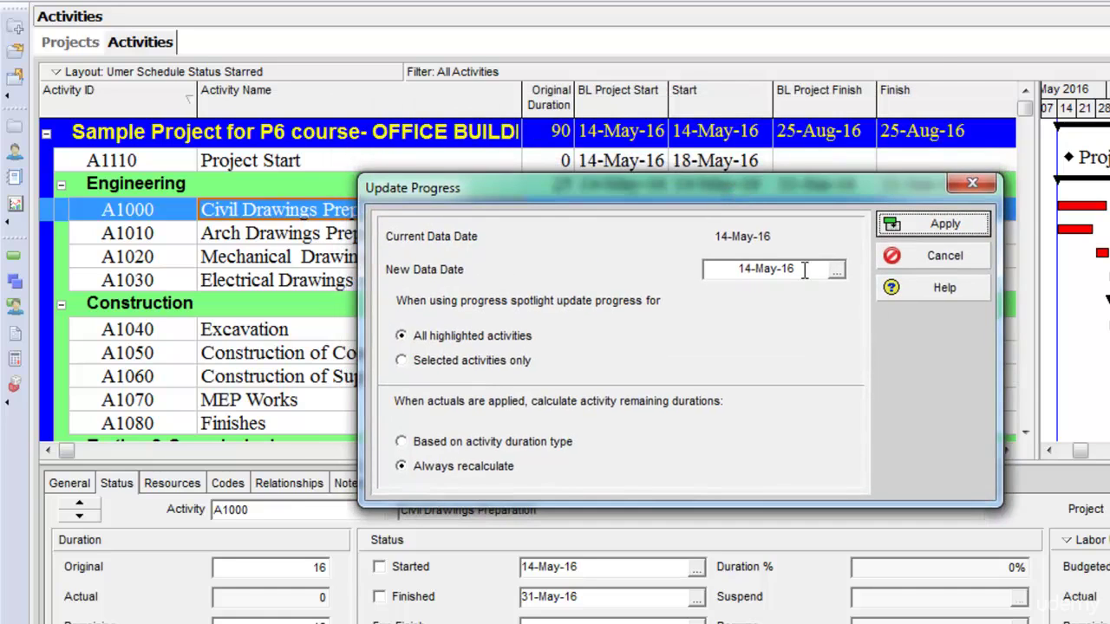
left_click(837, 272)
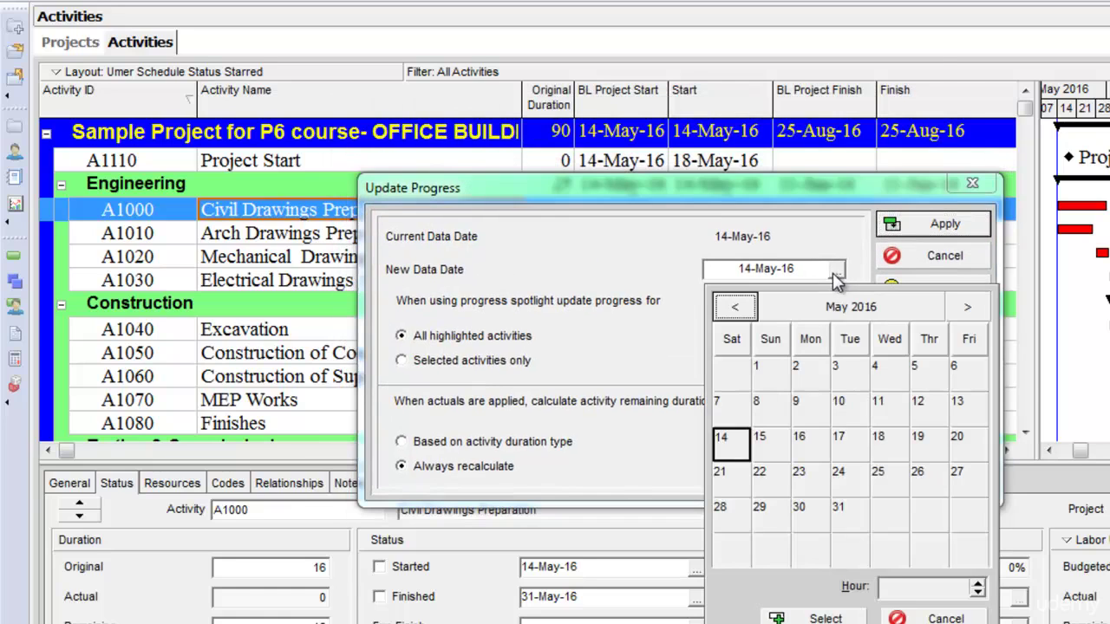
left_click(884, 442)
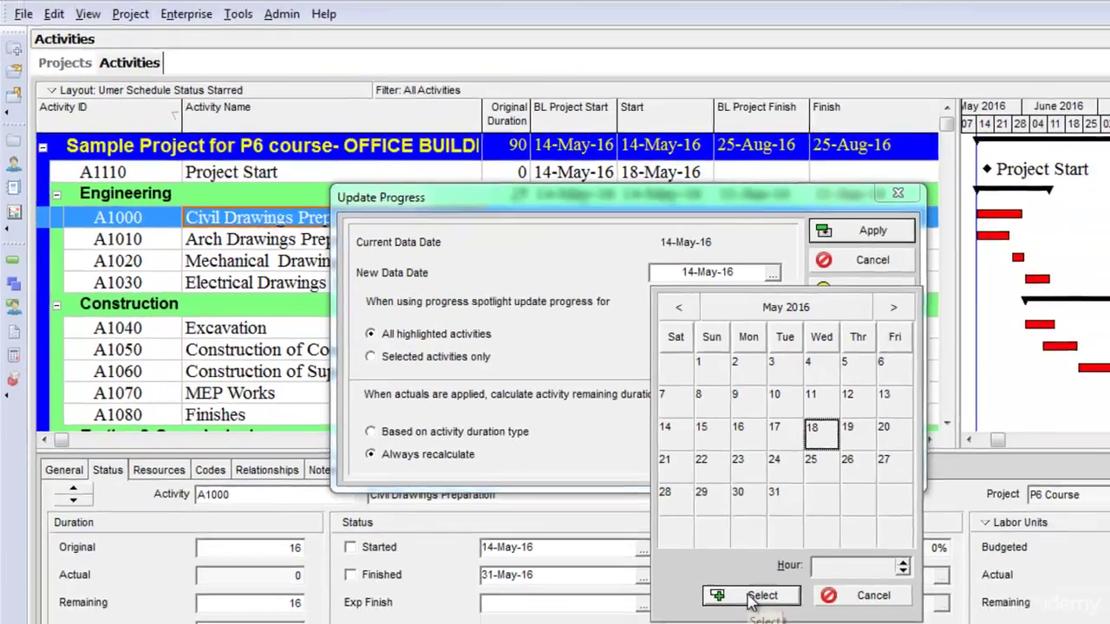
left_click(812, 617)
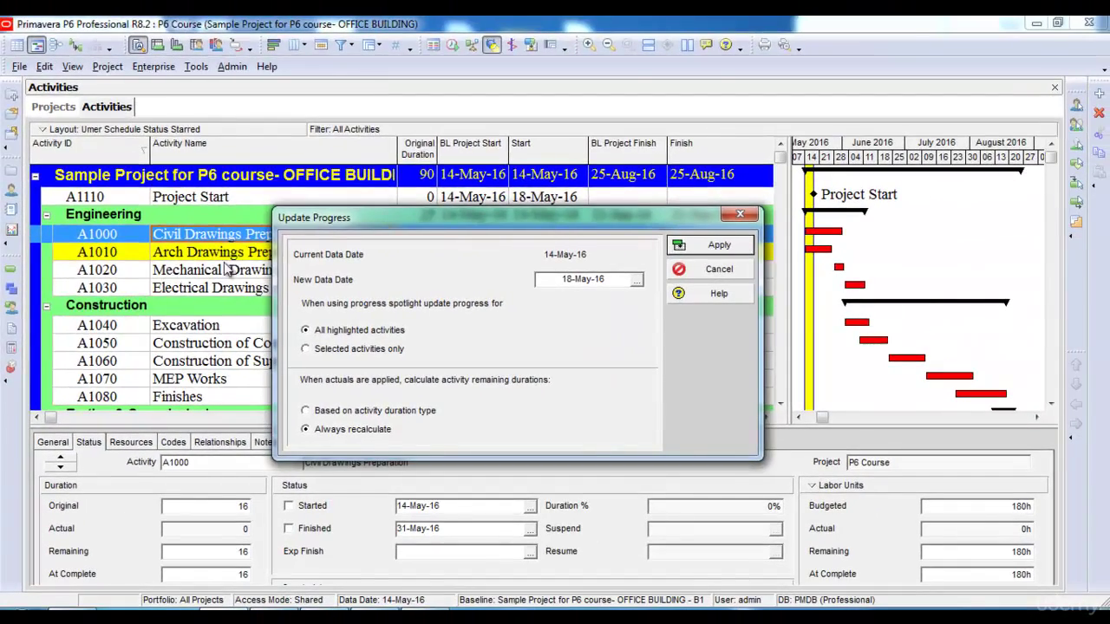
Apply the progress update to the project and acknowledge the confirmation.
left_click_drag(429, 218, 648, 294)
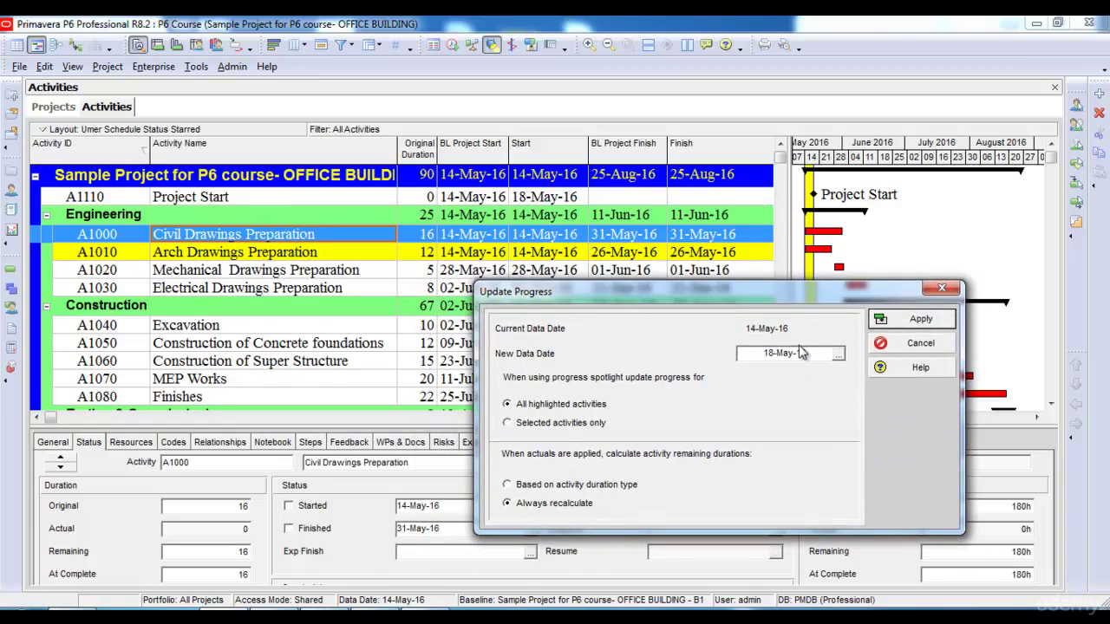
left_click(909, 321)
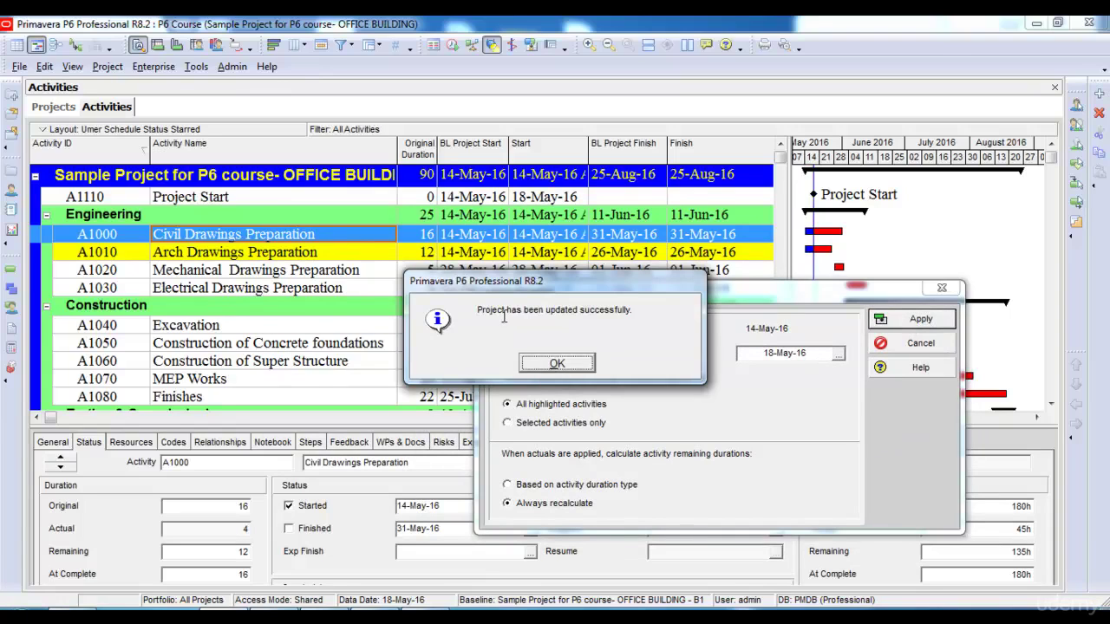
left_click(551, 363)
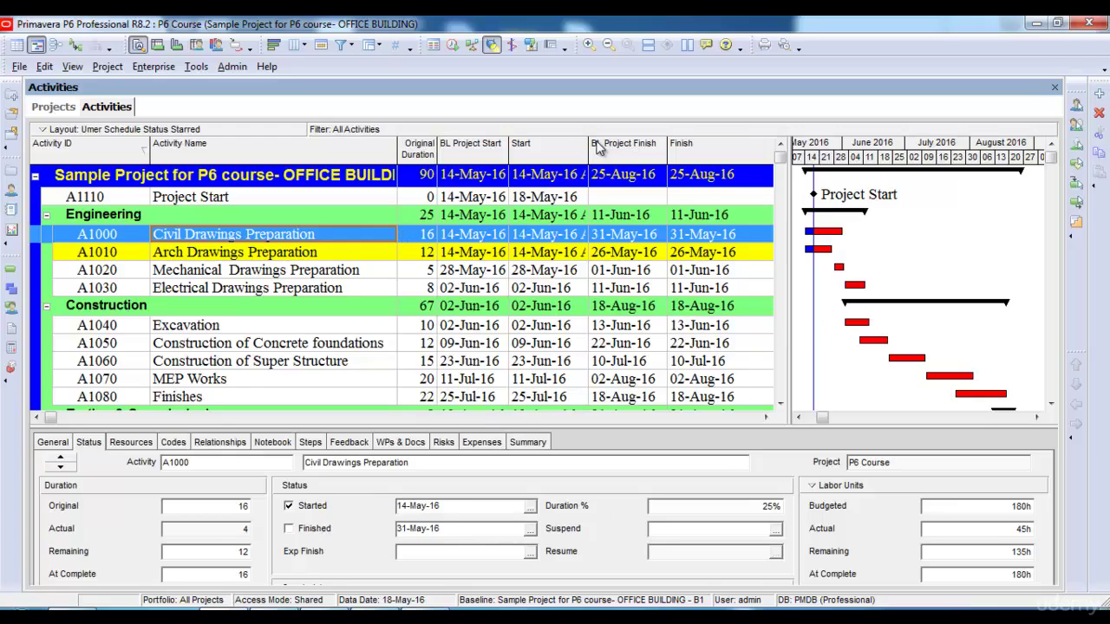
Widen the Start column so the full dates with their A markers show.
left_click_drag(589, 150, 600, 151)
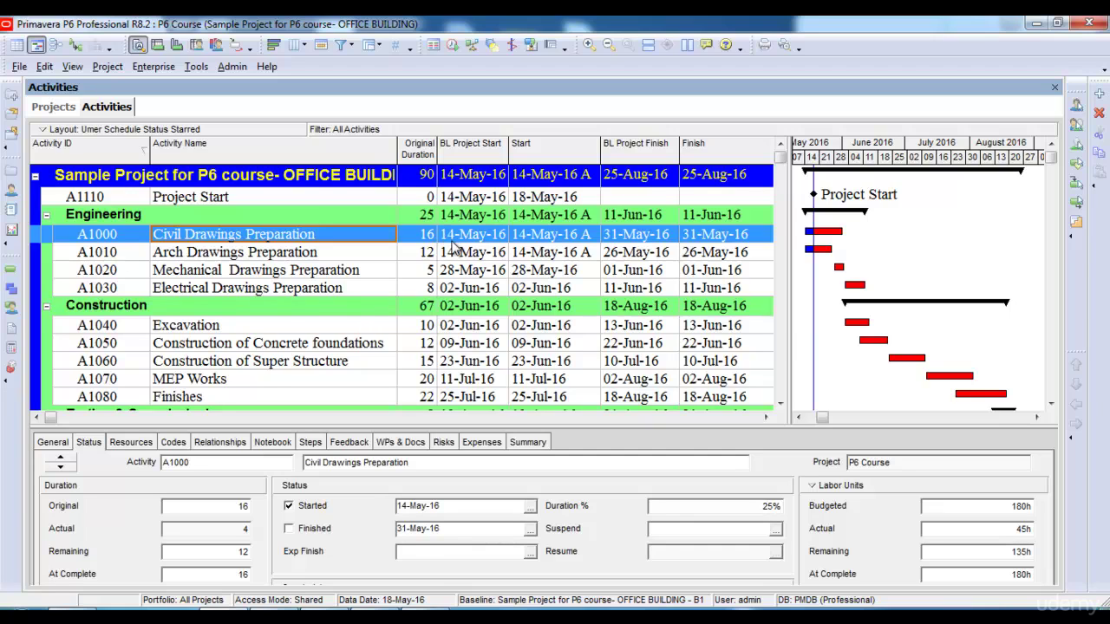
left_click(456, 42)
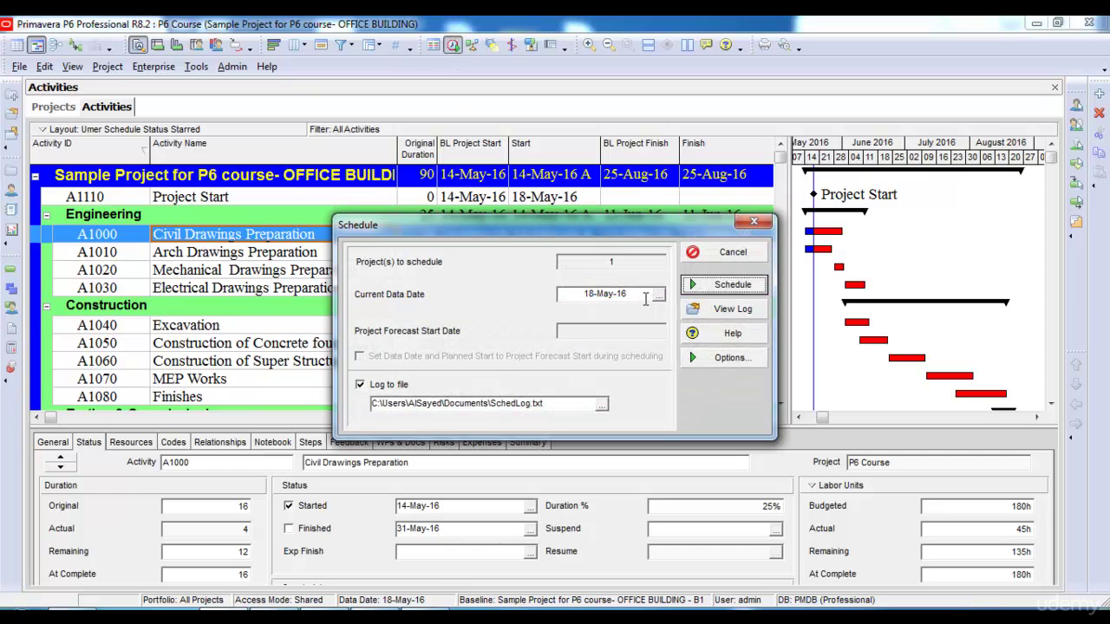
left_click(754, 224)
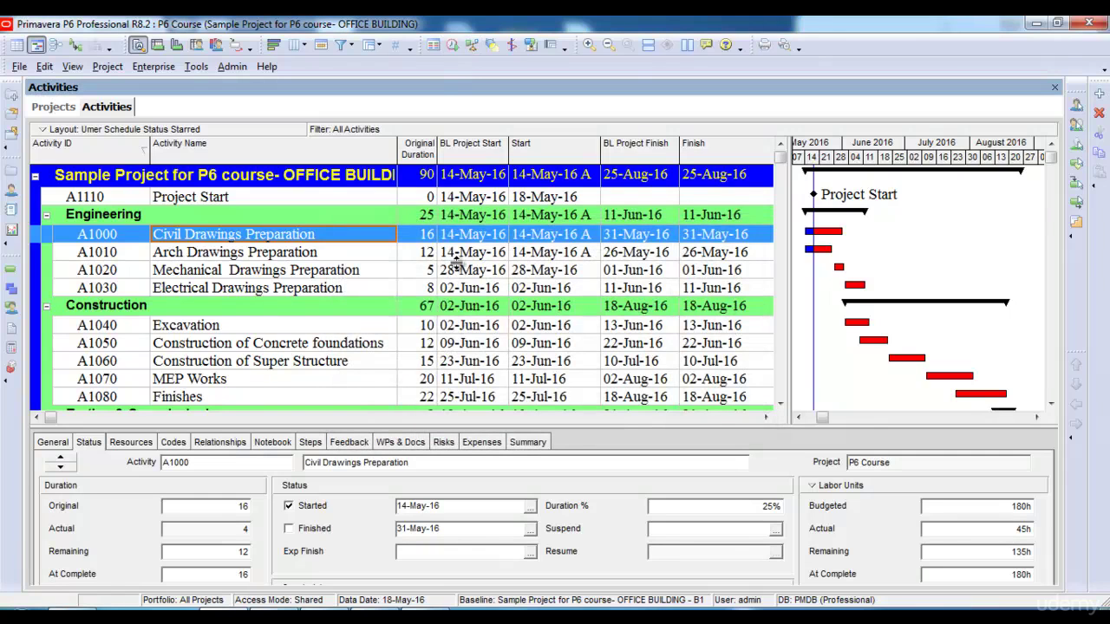
left_click(332, 251)
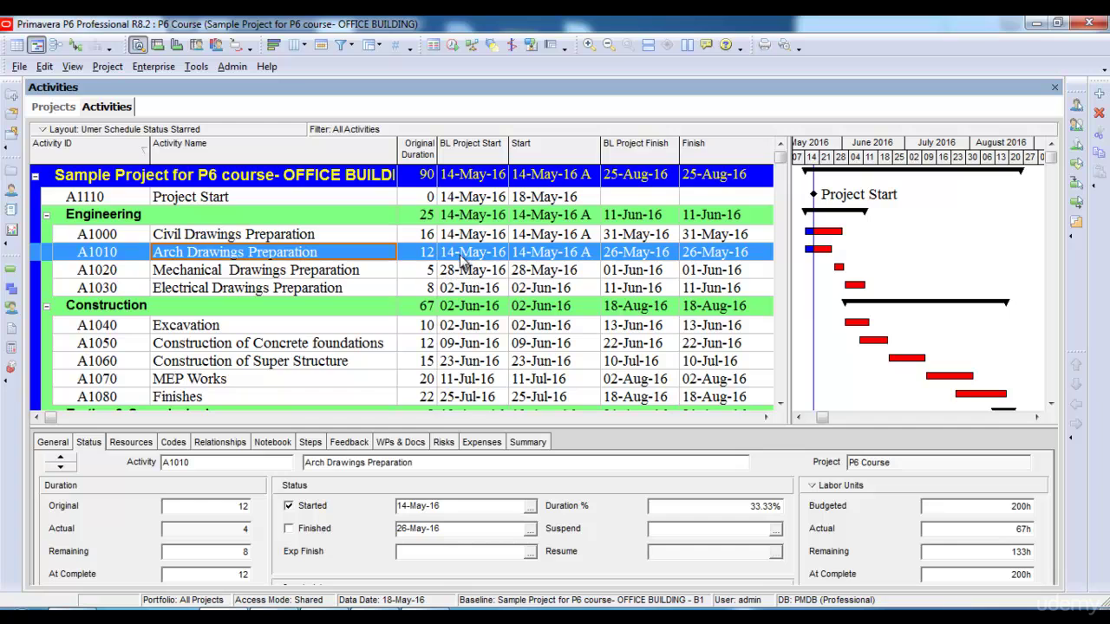
Mark A1020 Mechanical Drawings Preparation started on 19-May-16 with 10% duration complete.
scroll(350, 271, "down", 2)
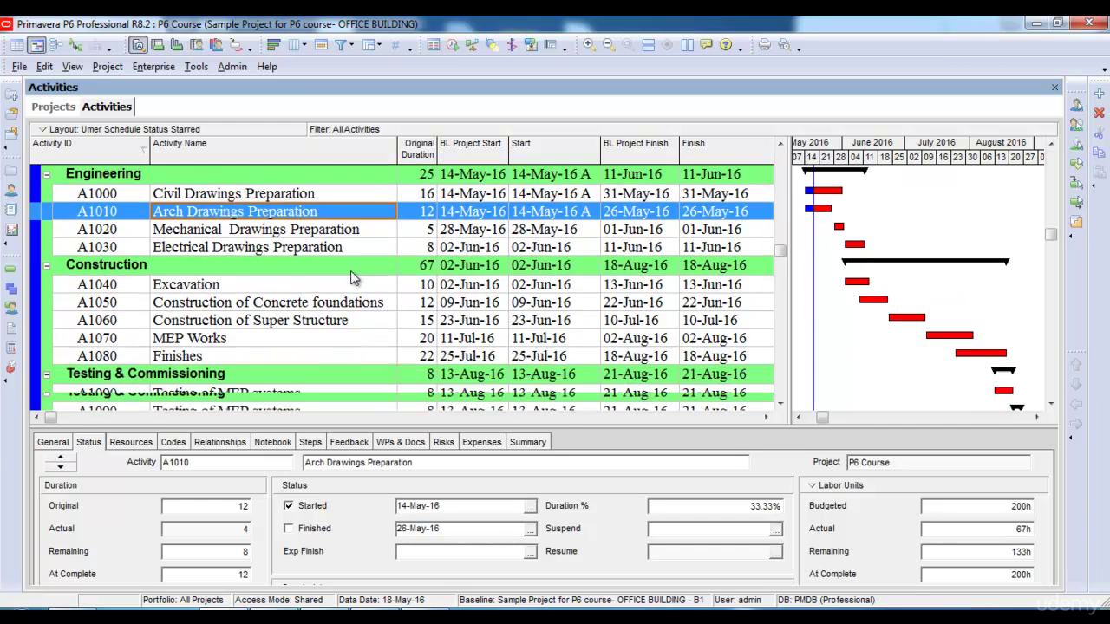
left_click(331, 234)
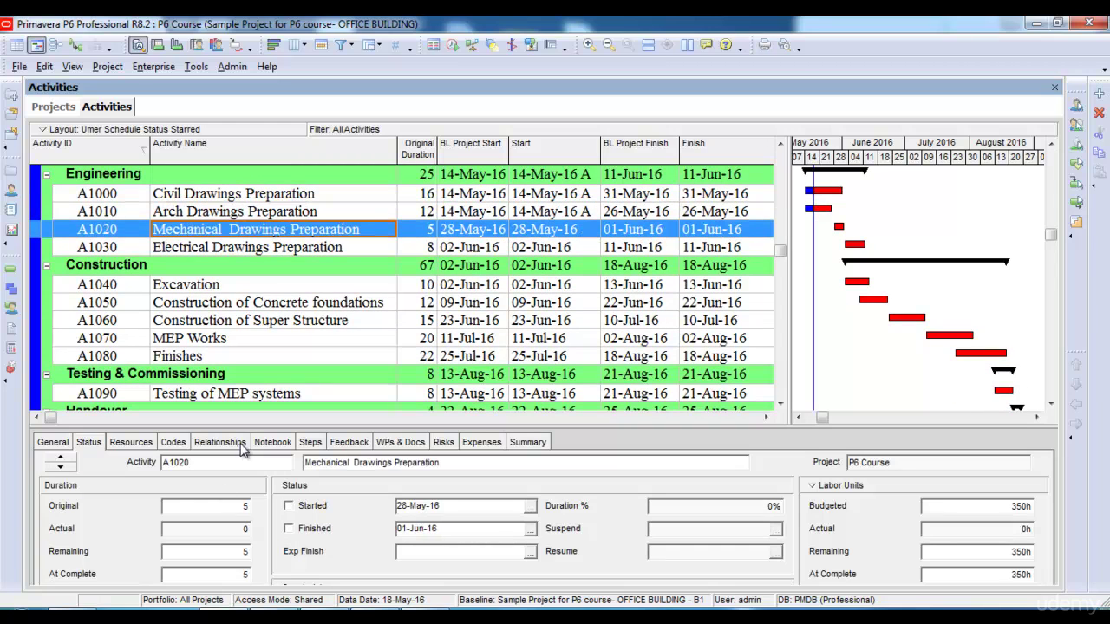
left_click(289, 506)
left_click(531, 507)
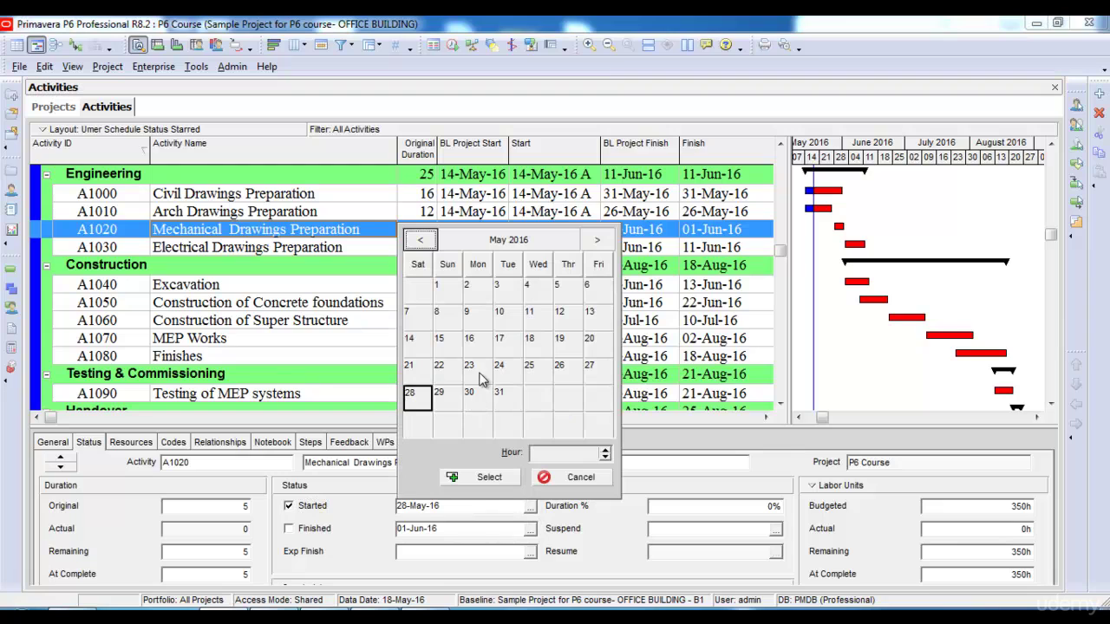
left_click(571, 345)
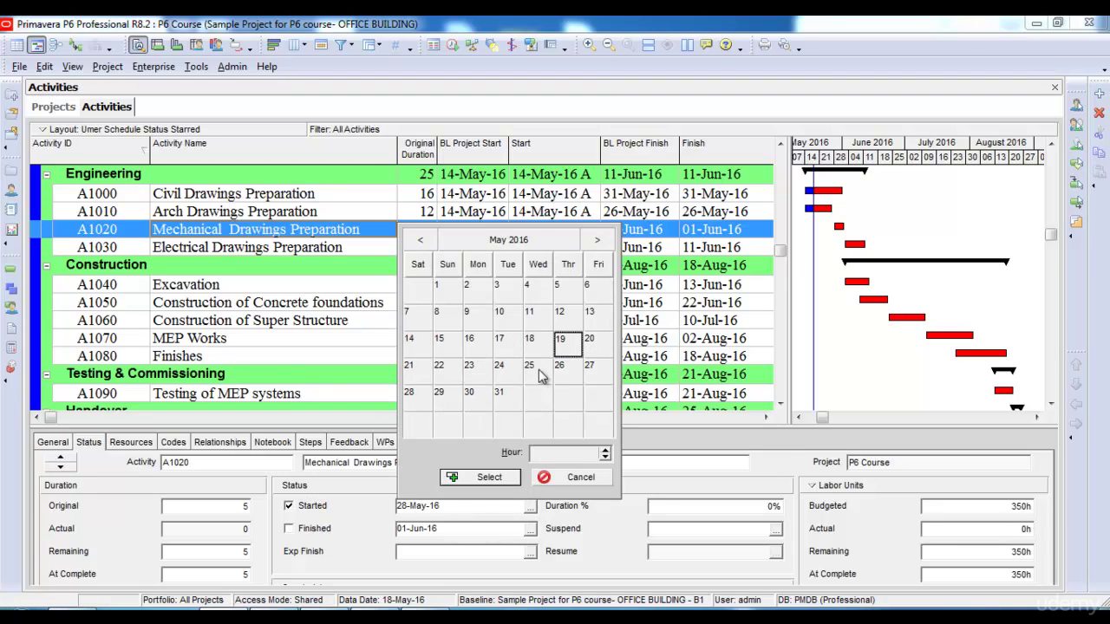
left_click(490, 479)
left_click(699, 512)
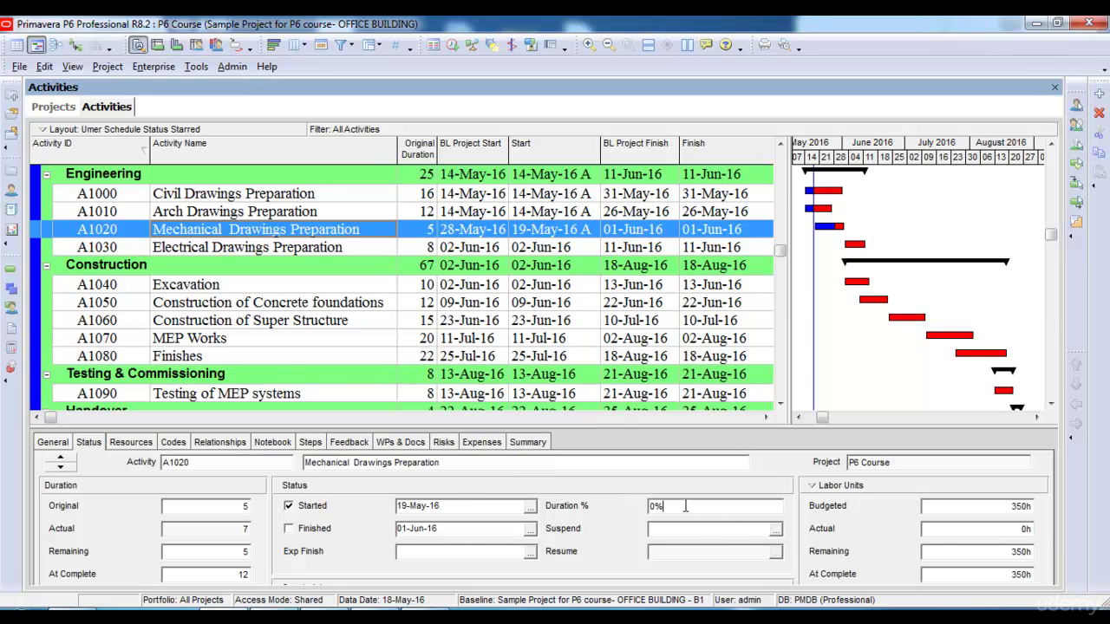
type("10")
key("Return")
Reschedule the project with the current data date set to 19-May-16.
left_click(452, 45)
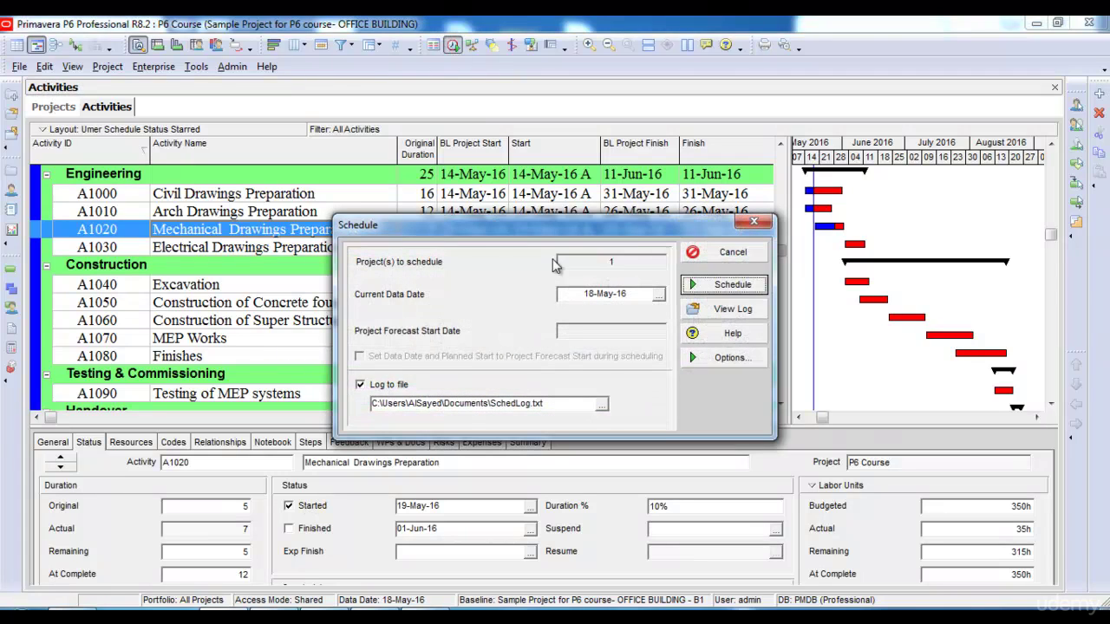
left_click_drag(628, 228, 517, 169)
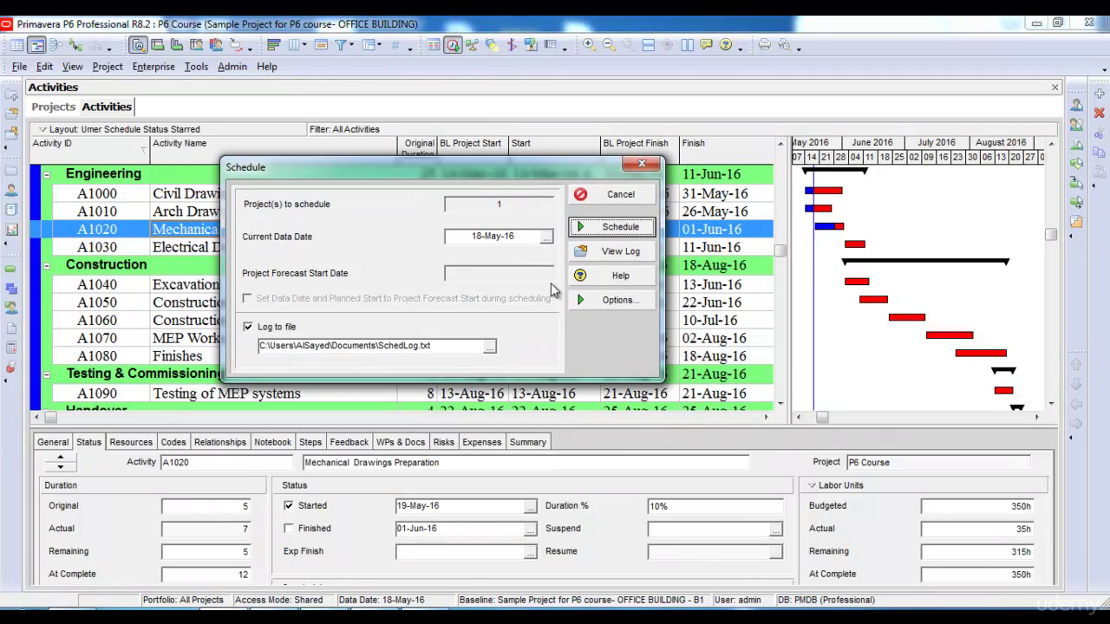
left_click(546, 237)
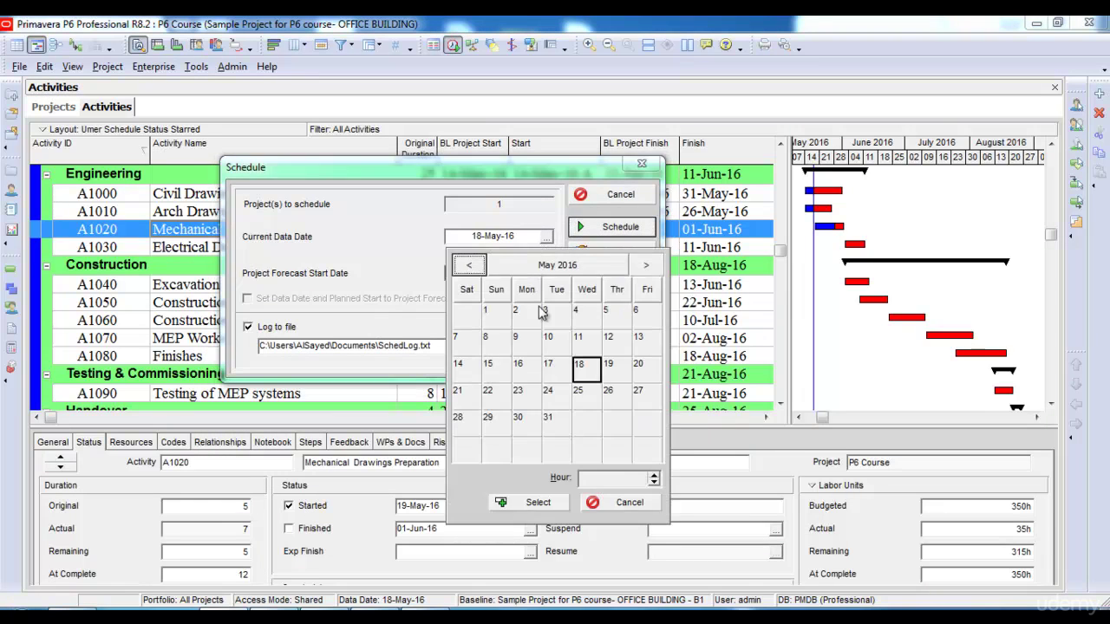
left_click(617, 369)
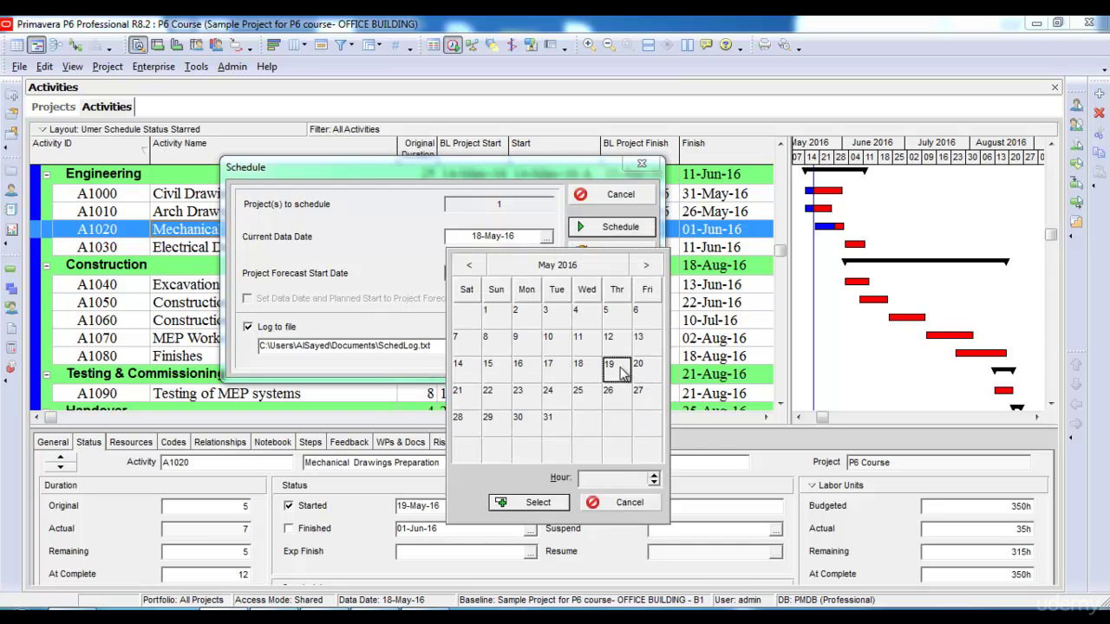
left_click(538, 504)
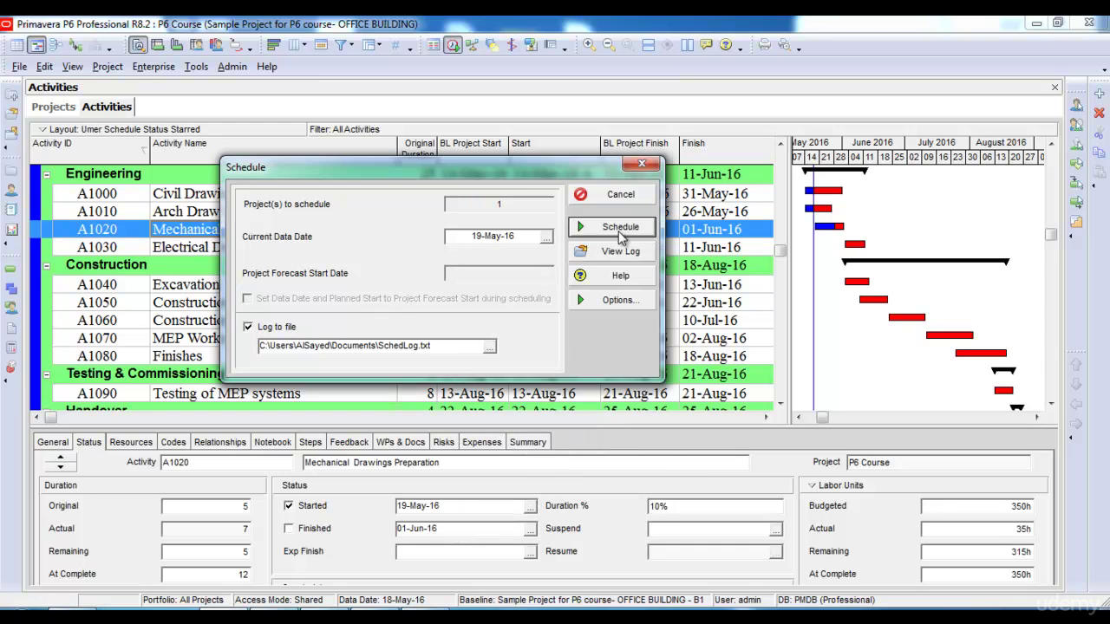
left_click(619, 228)
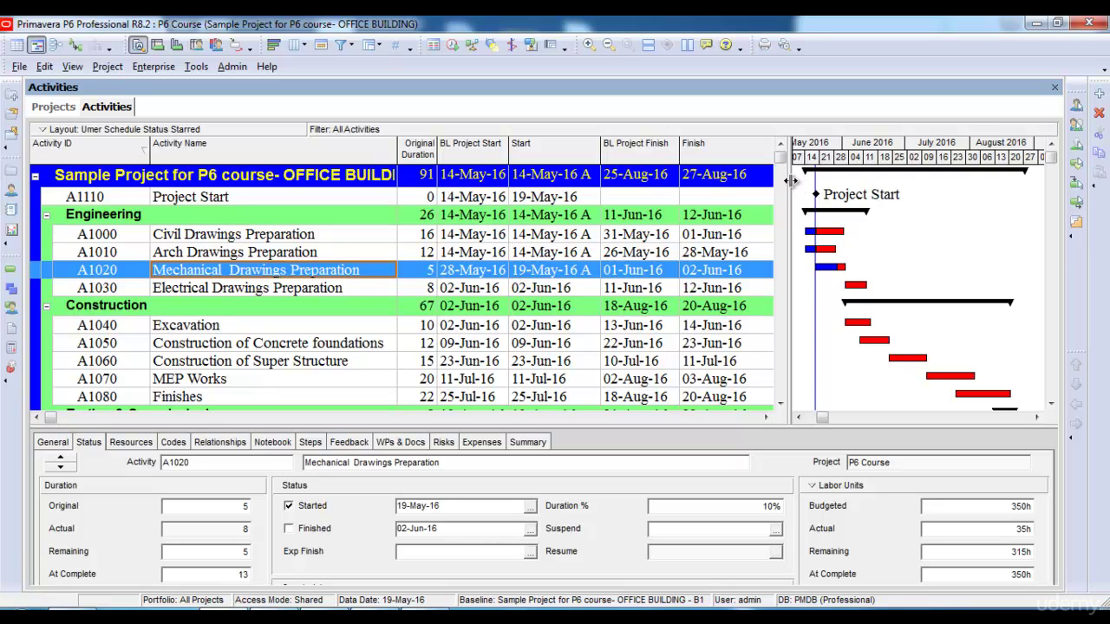
Widen the Gantt chart and its timescale, and turn on Primary Baseline bars.
left_click_drag(791, 181, 437, 180)
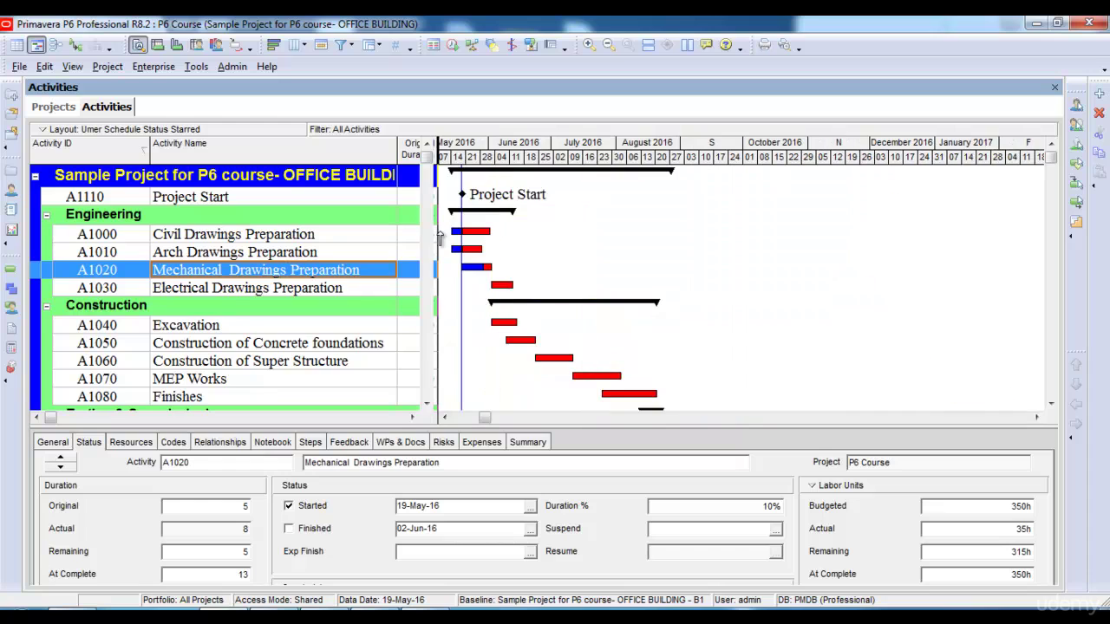
left_click_drag(587, 157, 695, 199)
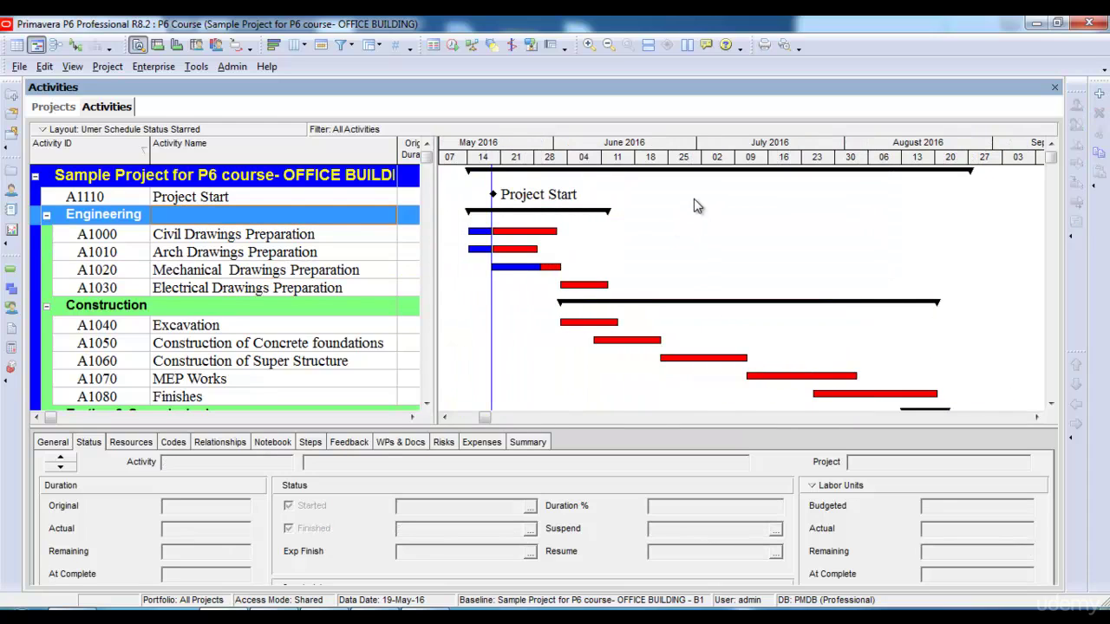
right_click(695, 198)
left_click(733, 233)
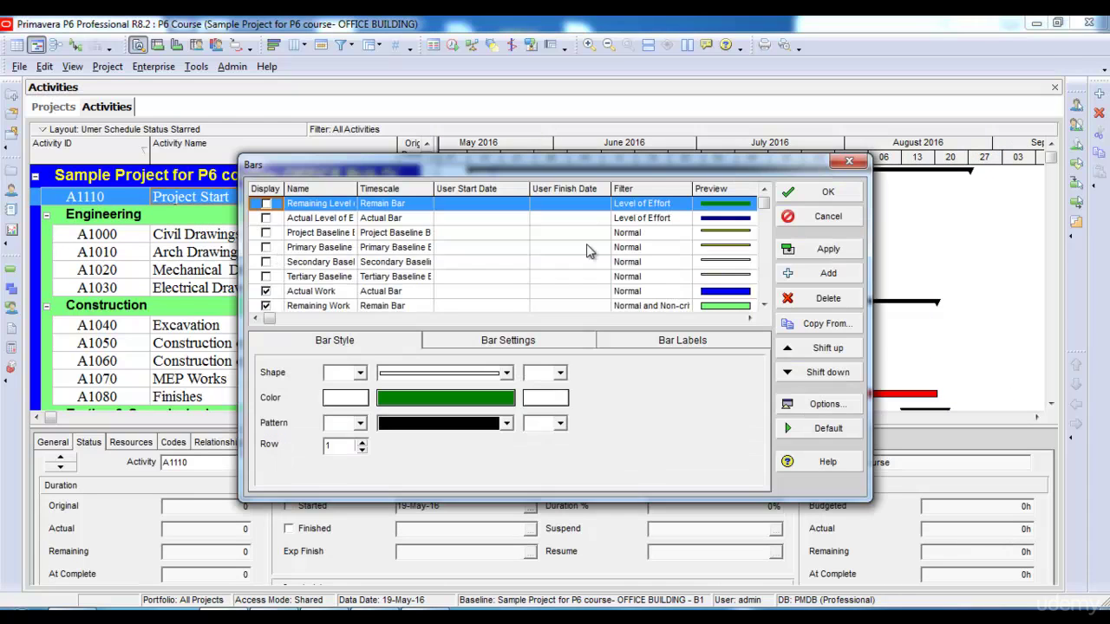
scroll(766, 310, "down", 6)
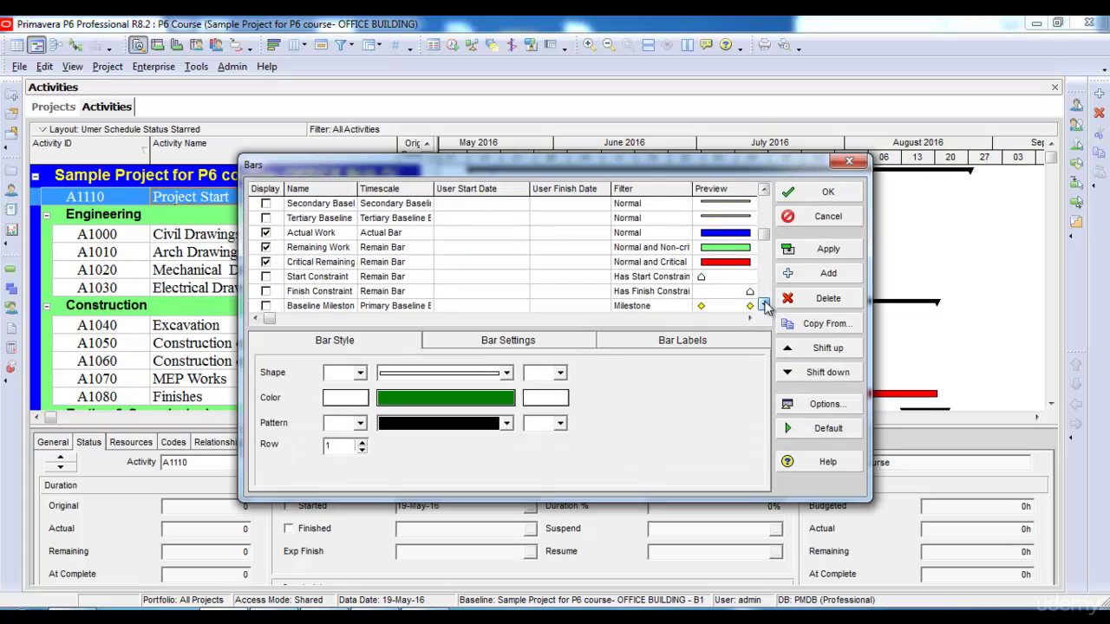
scroll(271, 223, "up", 3)
left_click(267, 205)
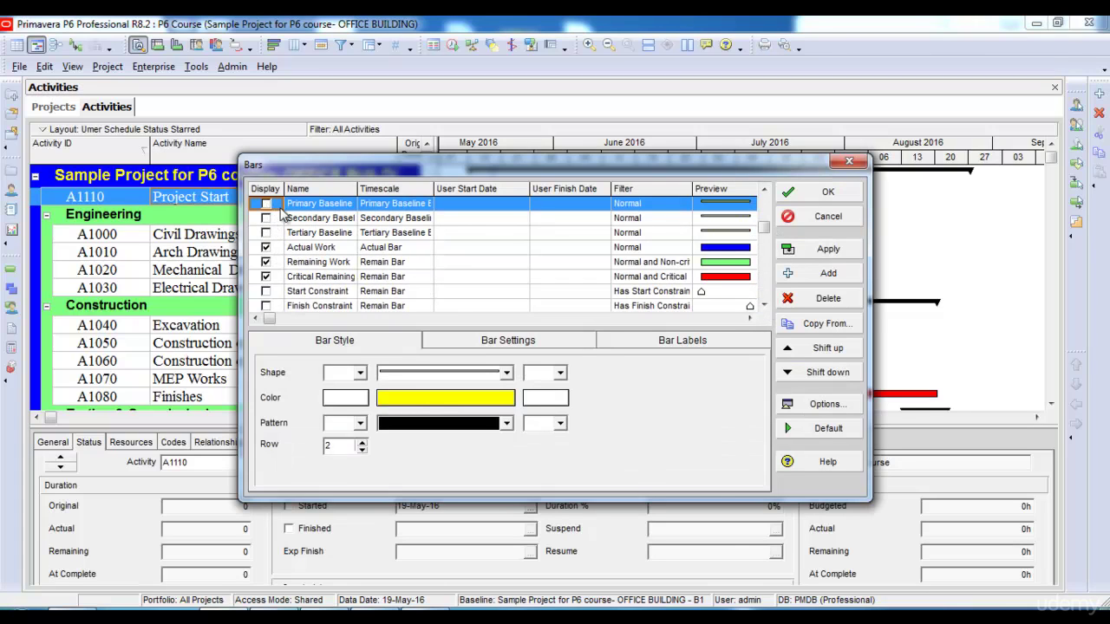
left_click(266, 204)
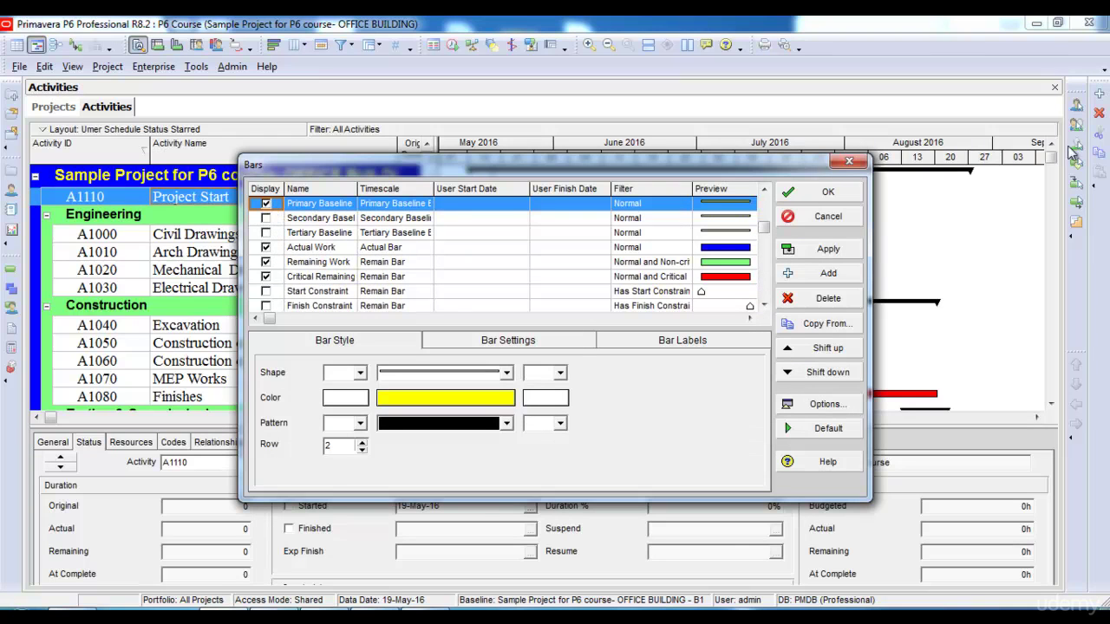
left_click(826, 250)
left_click(824, 204)
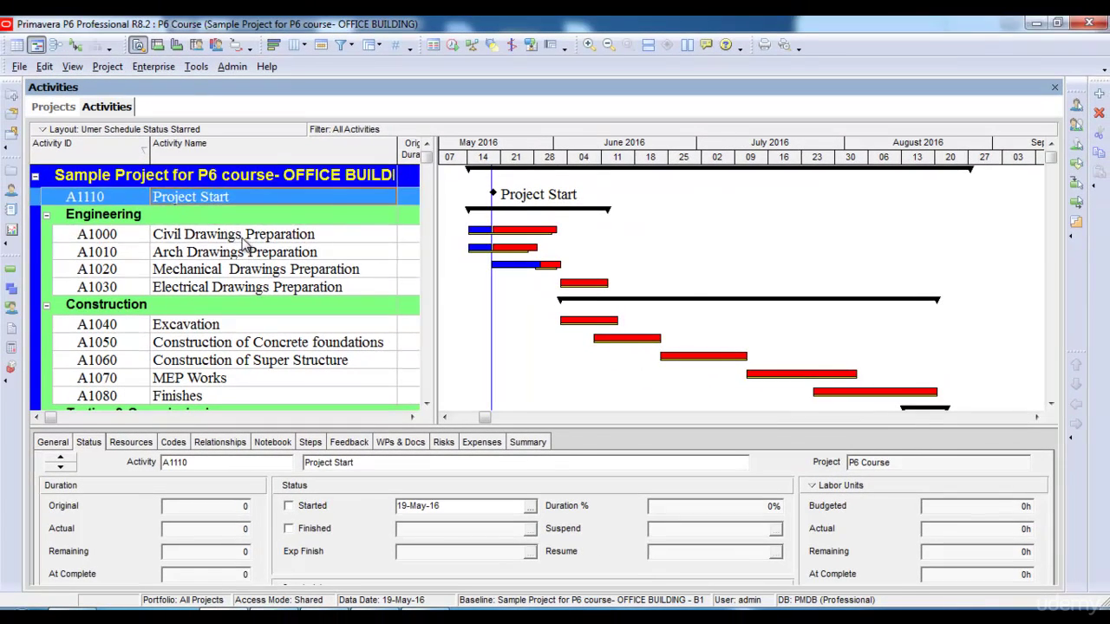
Review the progress bars of Civil and Mechanical Drawings Preparation.
left_click(243, 237)
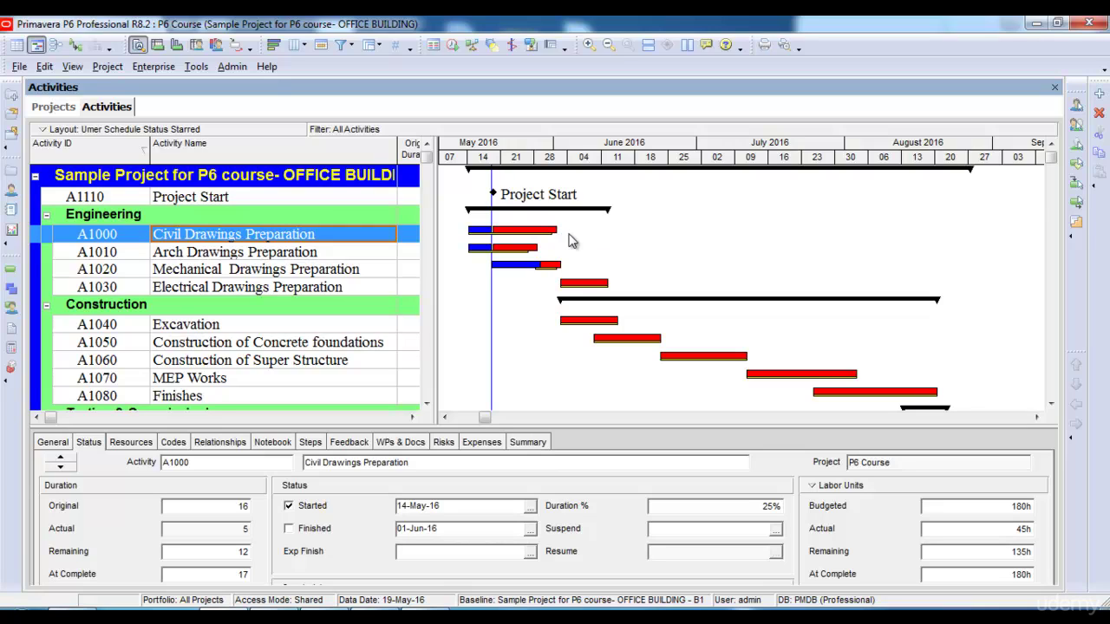
left_click(354, 271)
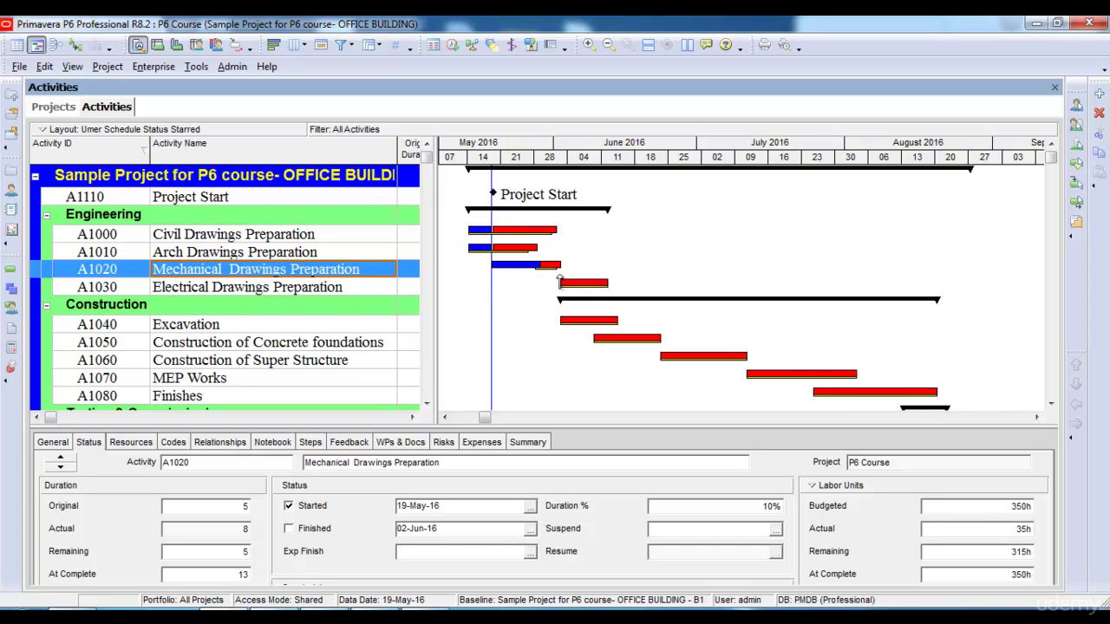
scroll(573, 283, "down", 1)
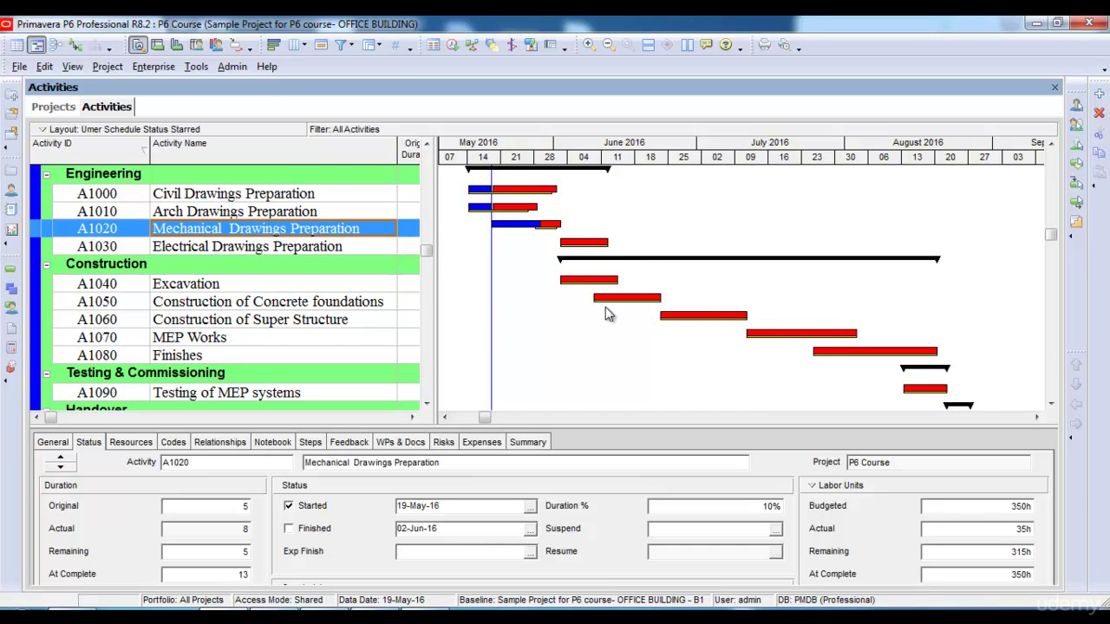